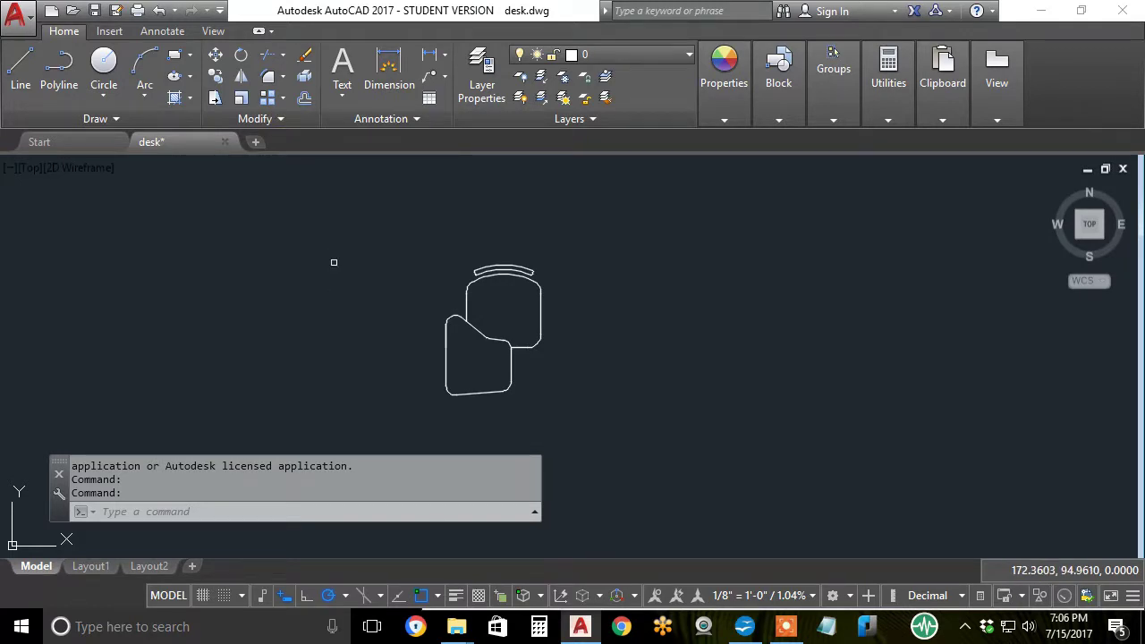
Step: Create a rectangular array from the entire student desk and chair drawing
left_click(282, 99)
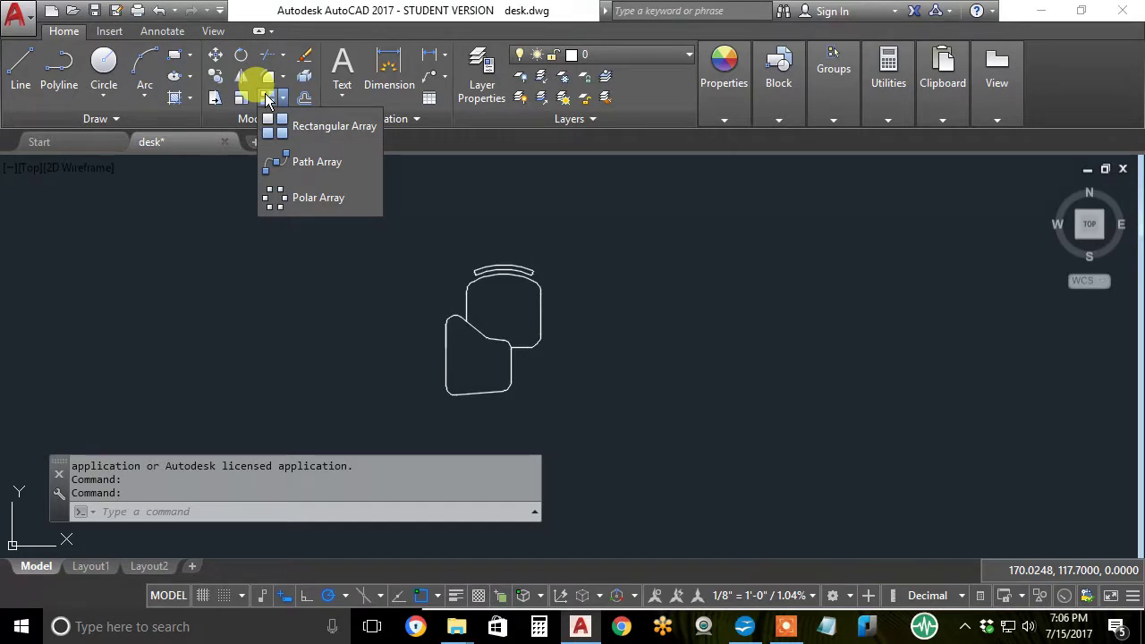
left_click(267, 99)
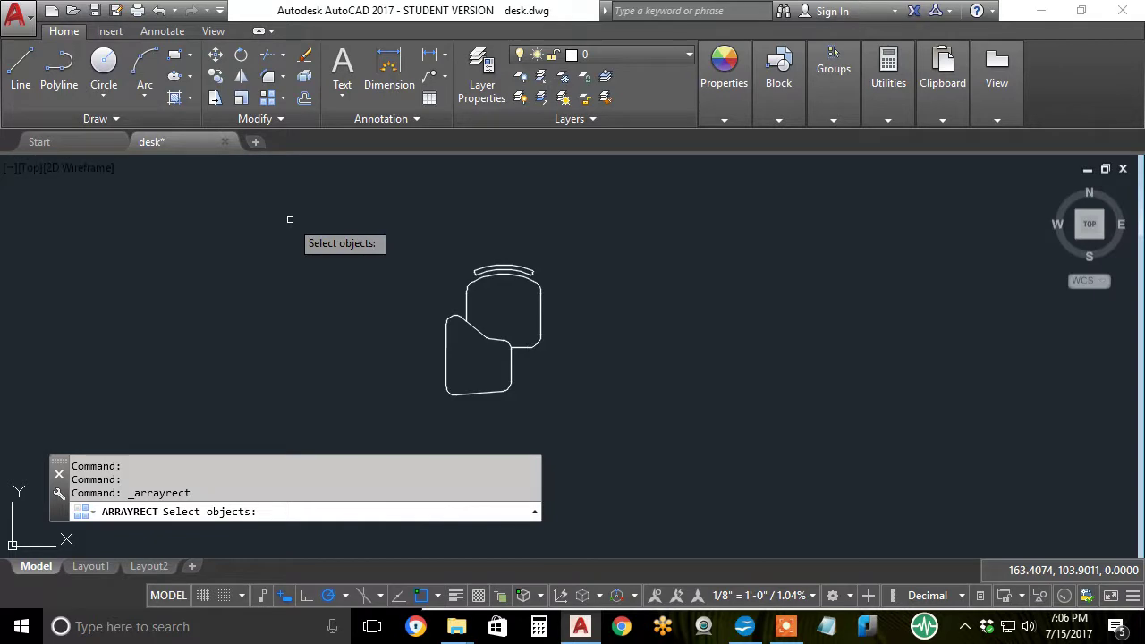
left_click(339, 219)
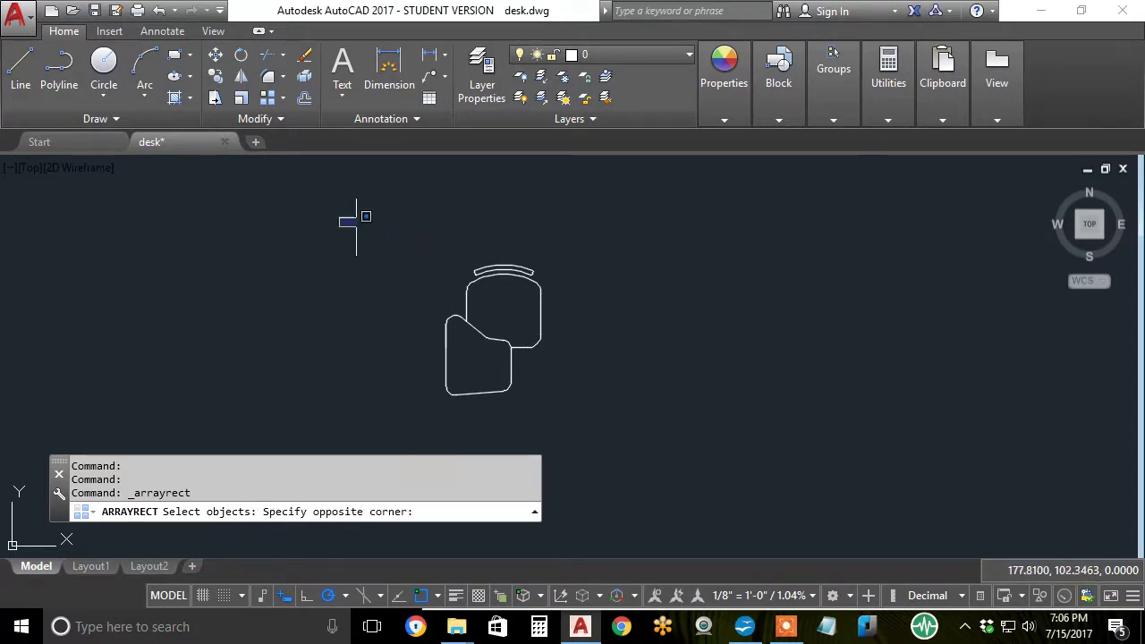
left_click(602, 418)
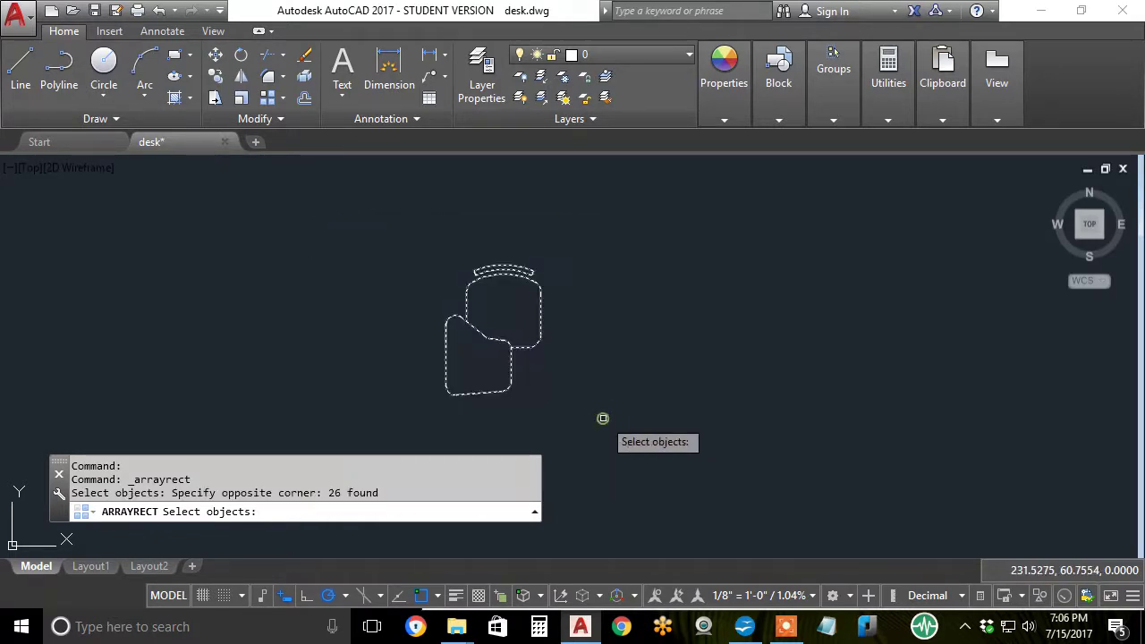
key("Return")
scroll(605, 426, "down", 3)
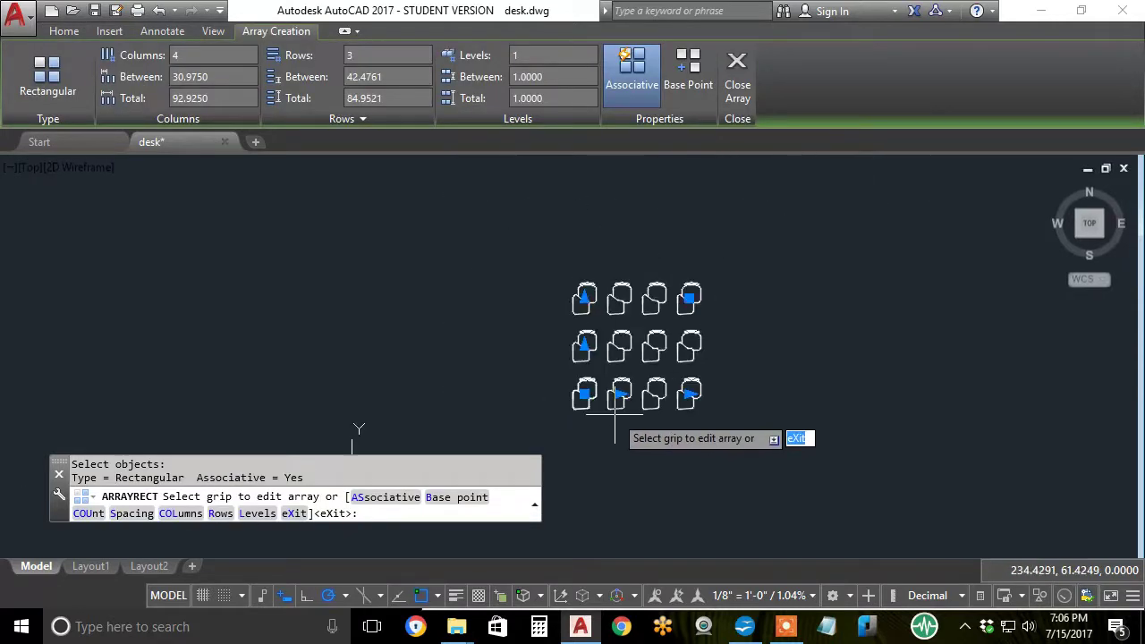
mouse_move(608, 420)
middle_mouse_down()
mouse_move(587, 379)
mouse_move(476, 366)
middle_mouse_up()
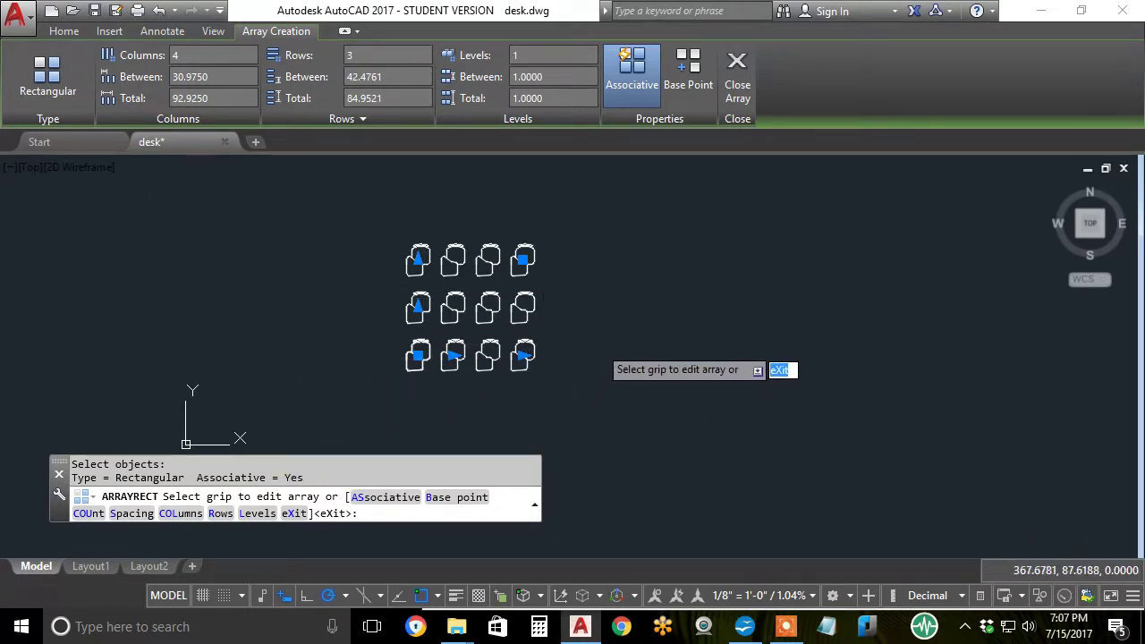
Step: Set the array to 5 columns with a distance of 42 between columns
left_click(635, 238)
key("Down")
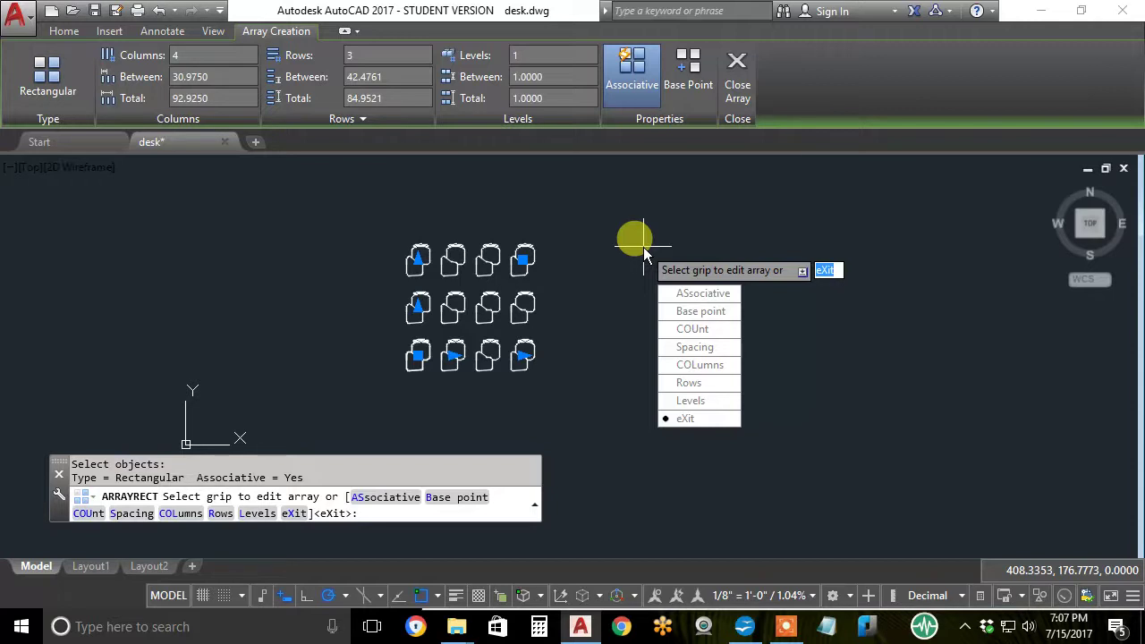
key("Return")
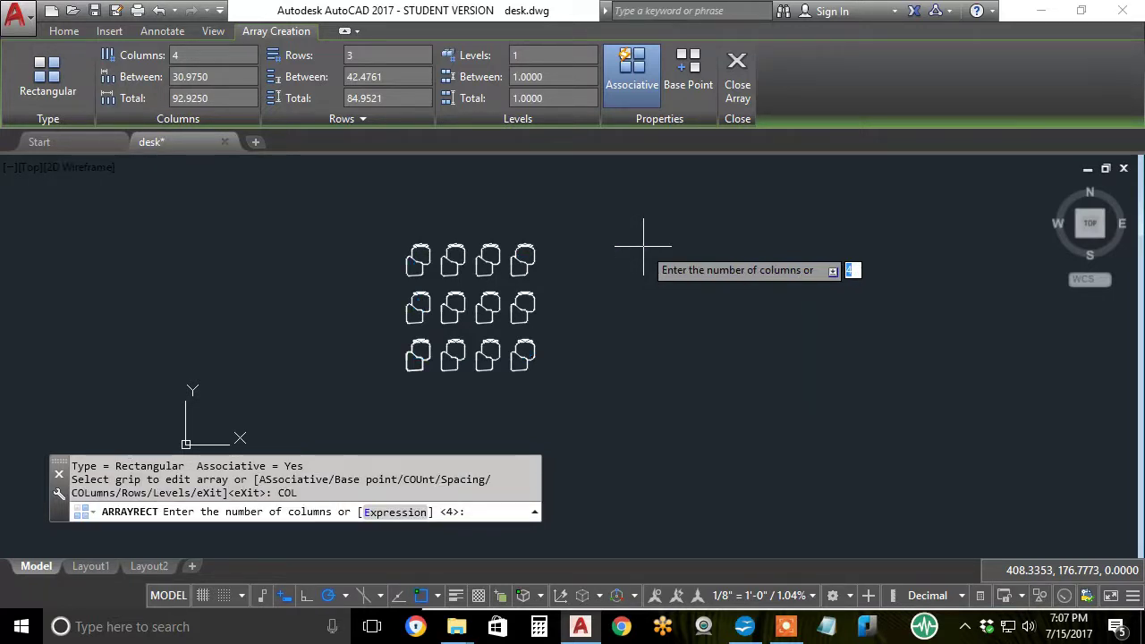
type("5")
key("Return")
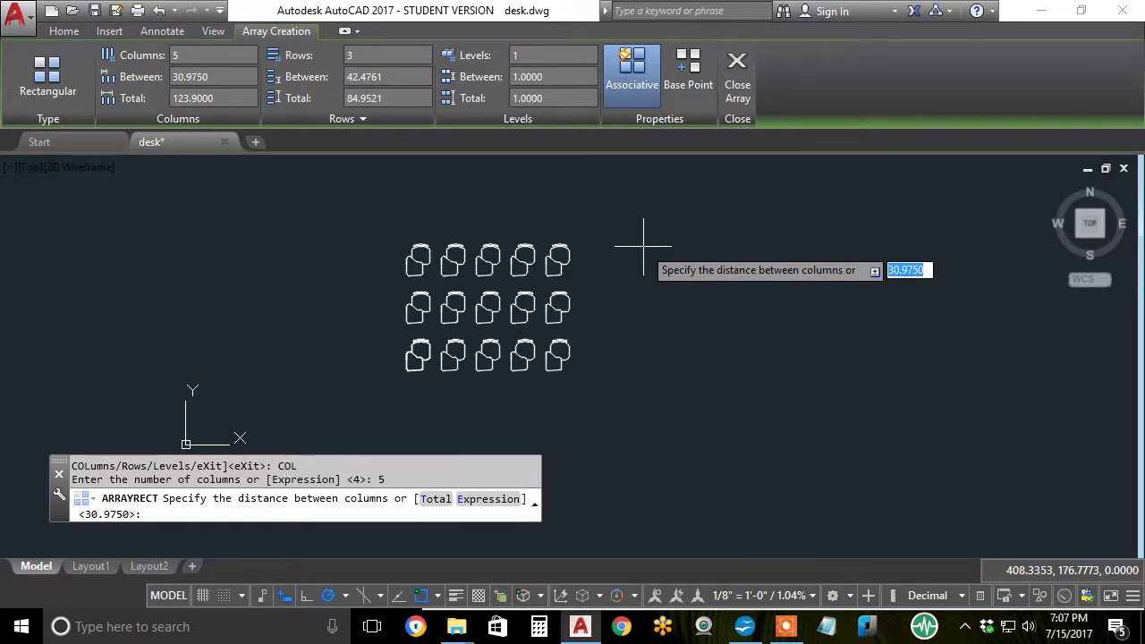
type("4")
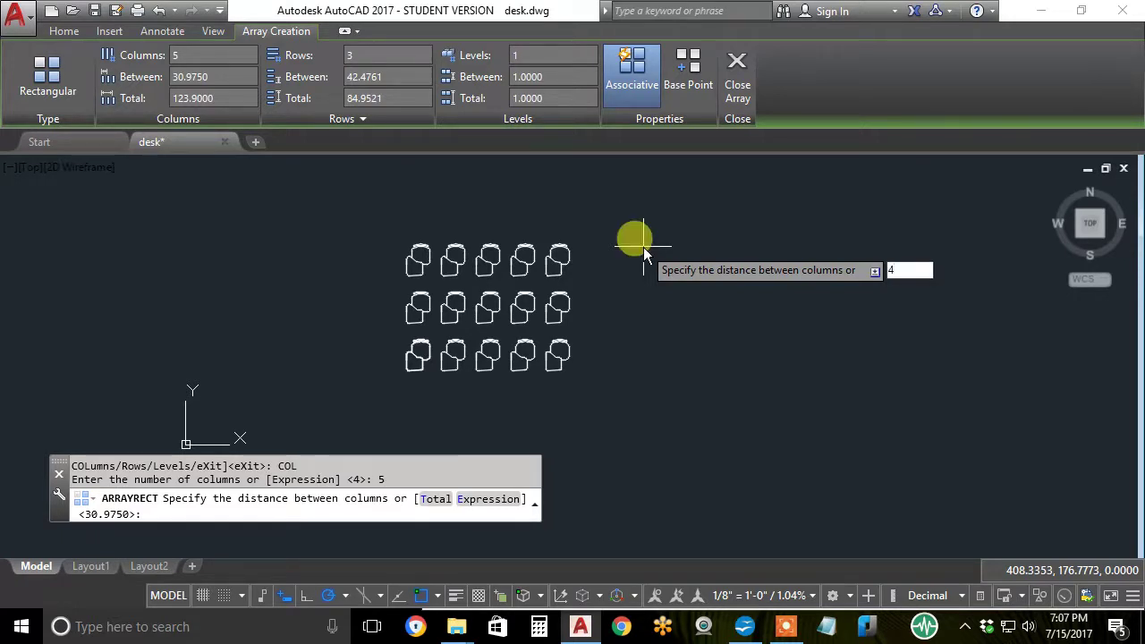
type("2")
key("Return")
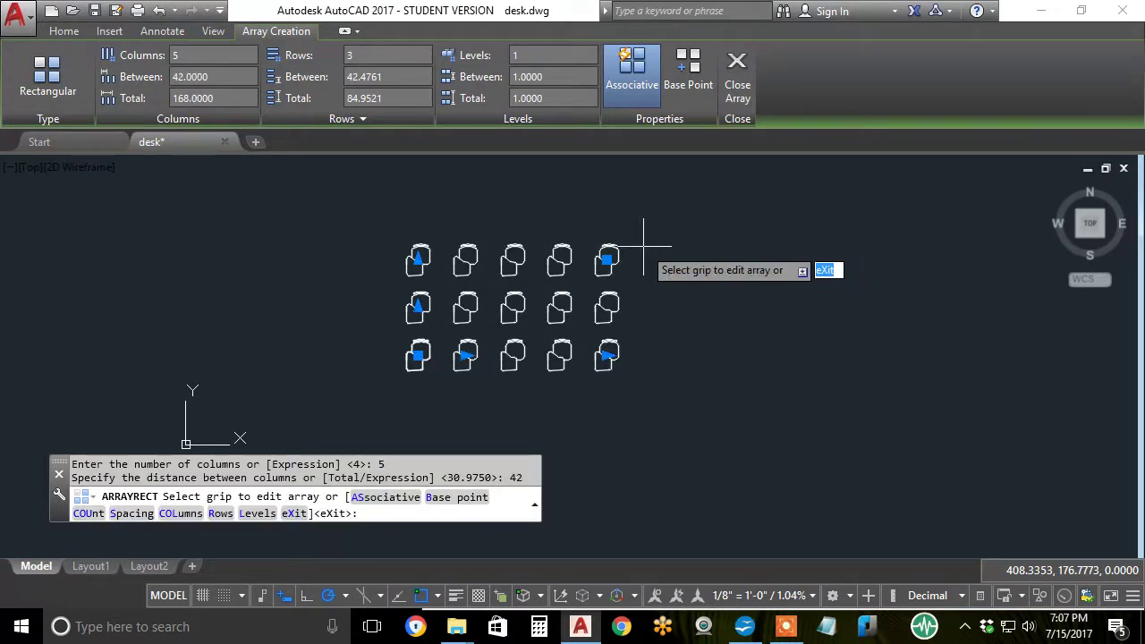
Step: Set the array to 5 rows spaced 38 apart with 0 incrementing elevation, and finish the array
key("Down")
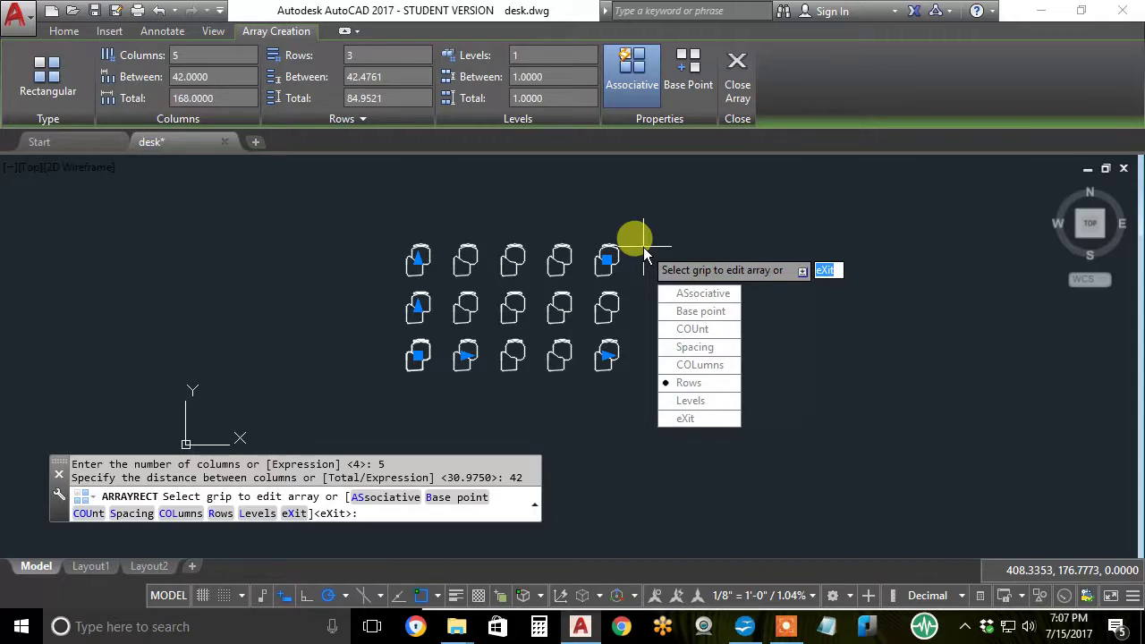
key("Return")
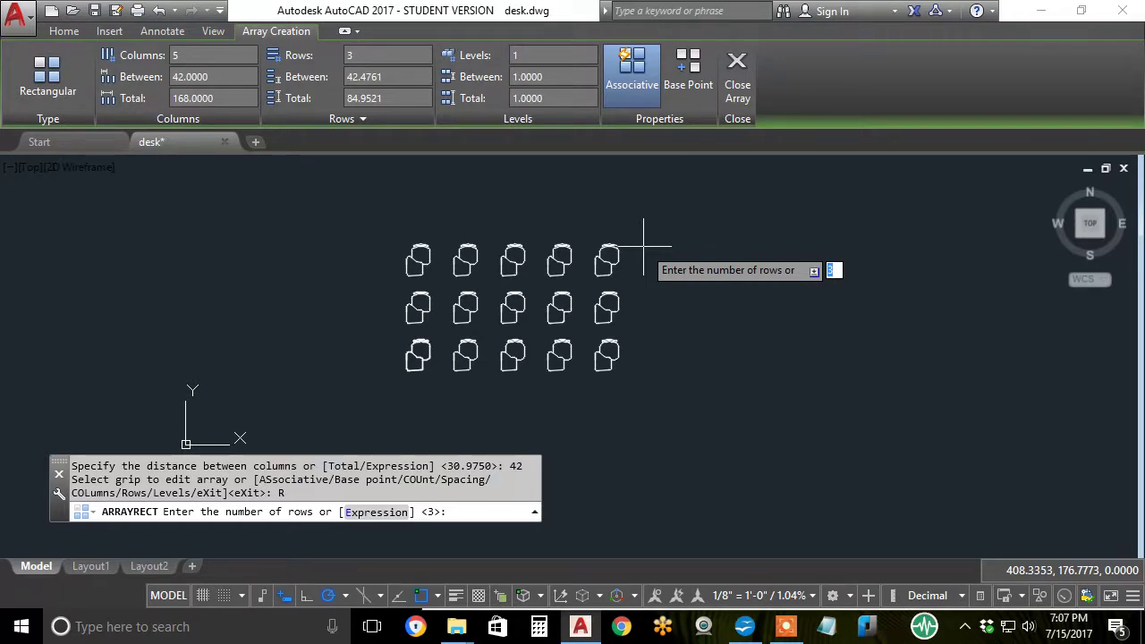
type("5")
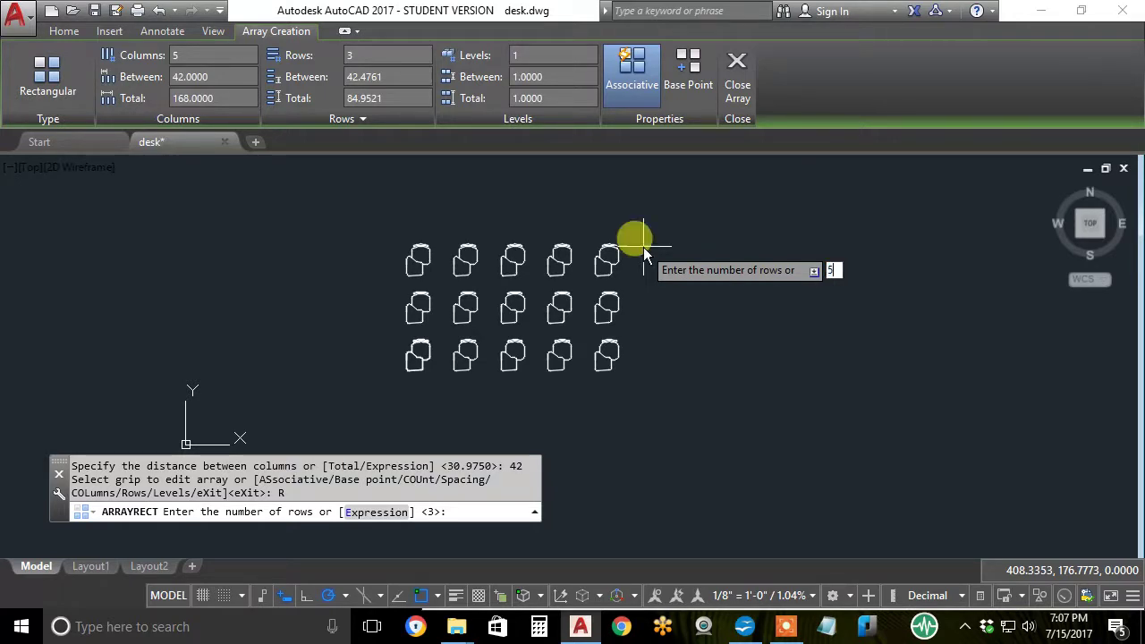
key("Return")
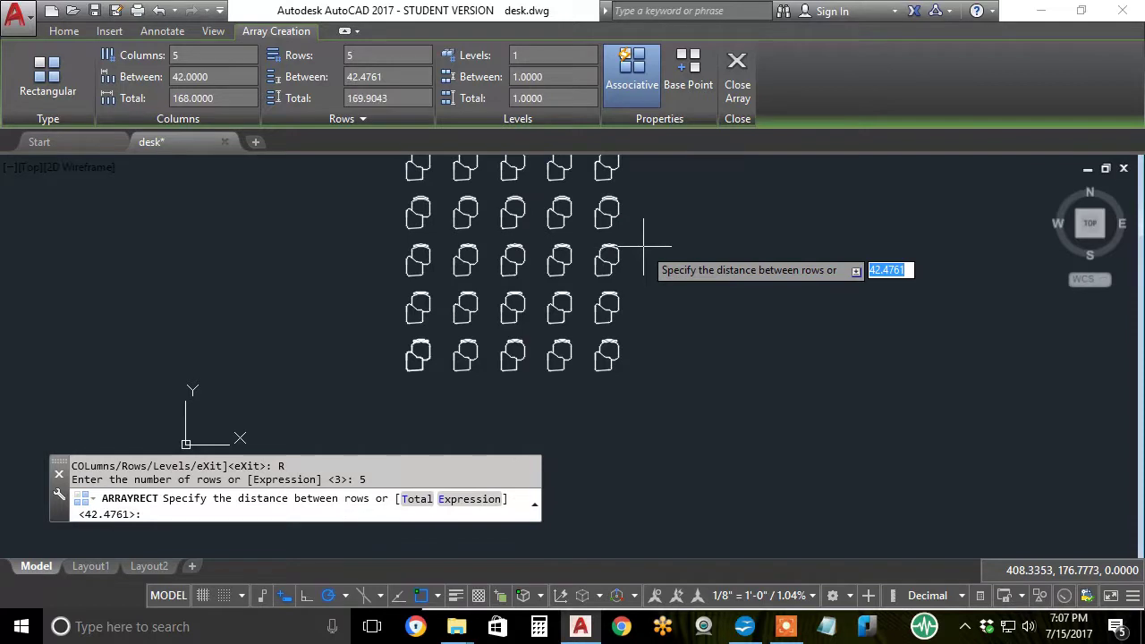
mouse_move(678, 309)
middle_mouse_down()
mouse_move(745, 366)
mouse_move(844, 328)
mouse_move(852, 338)
middle_mouse_up()
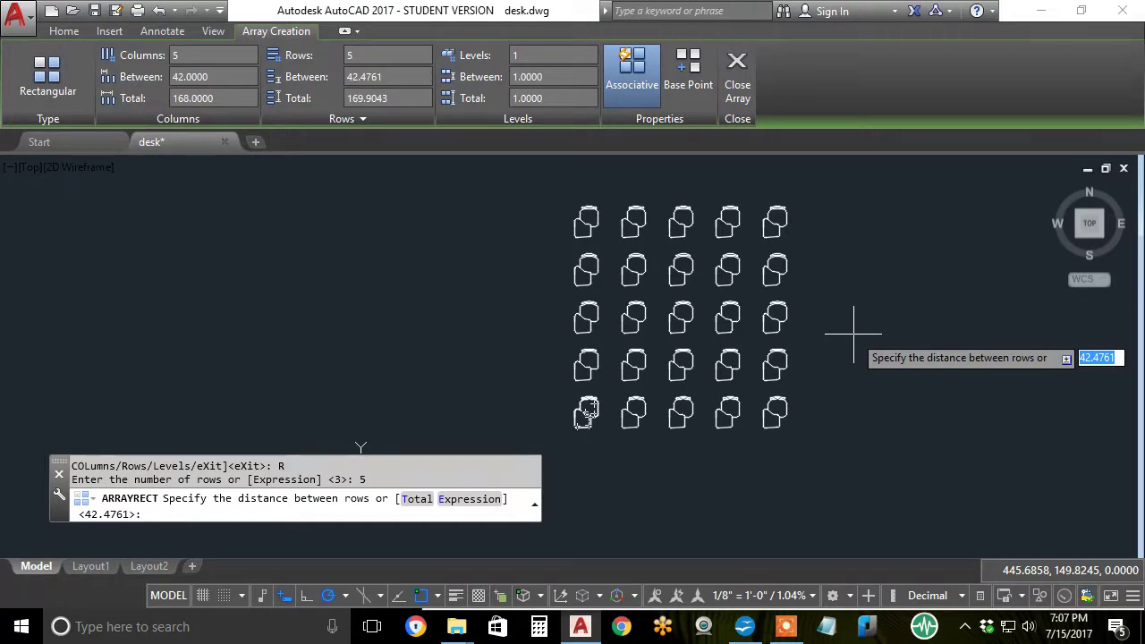
type("38")
key("Return")
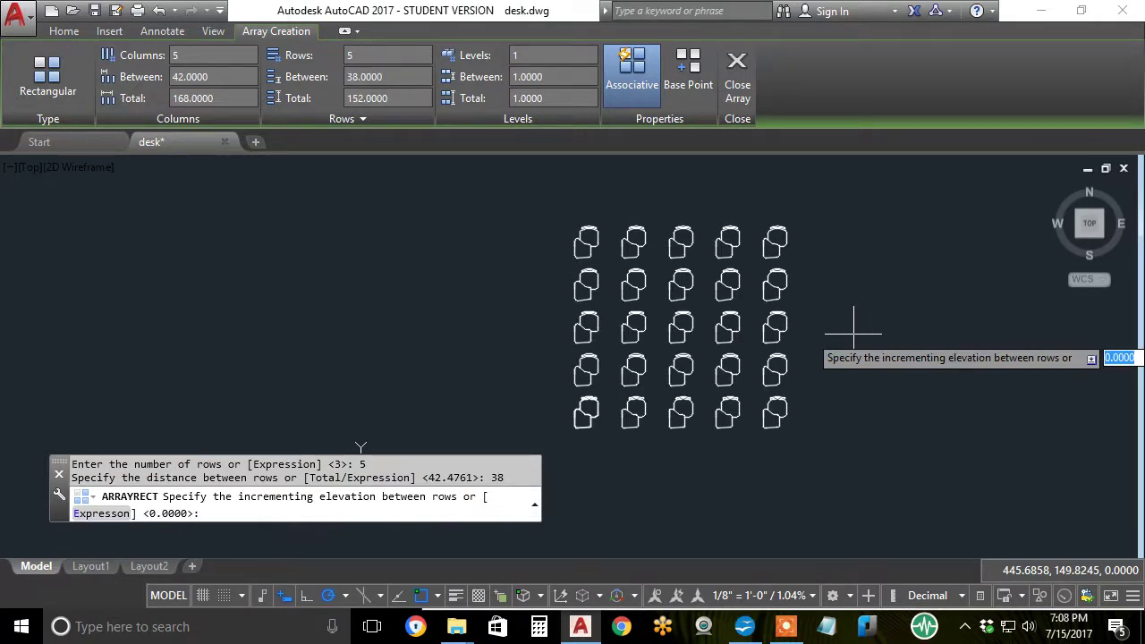
key("Return")
key("Return")
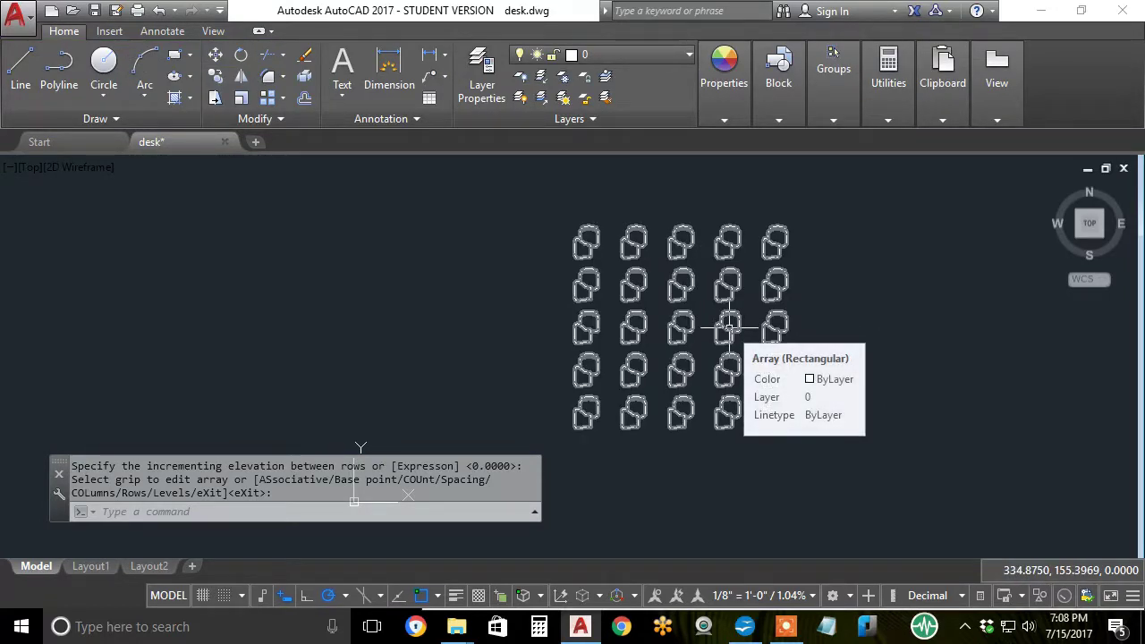
Step: Explode the associative desk array into its separate component objects
left_click(730, 327)
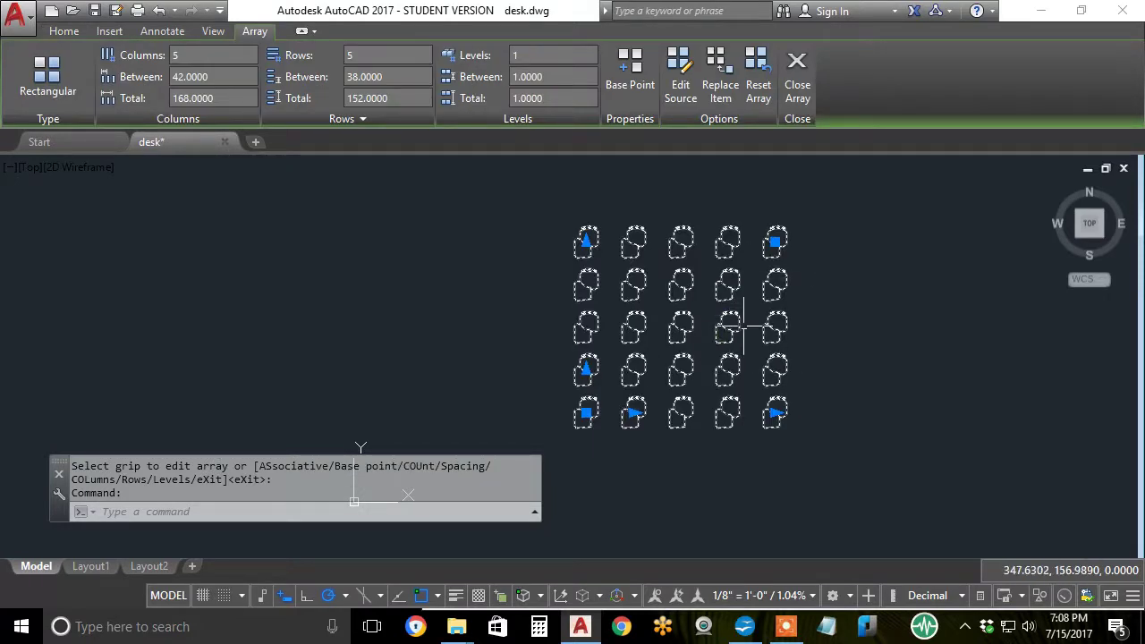
key("Escape")
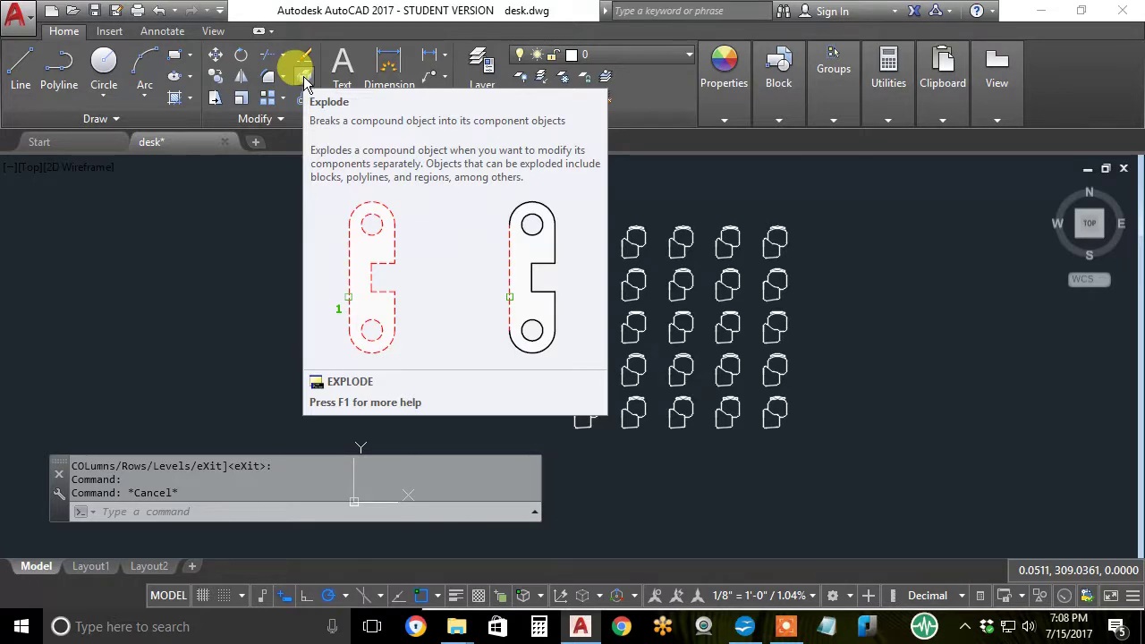
left_click(305, 80)
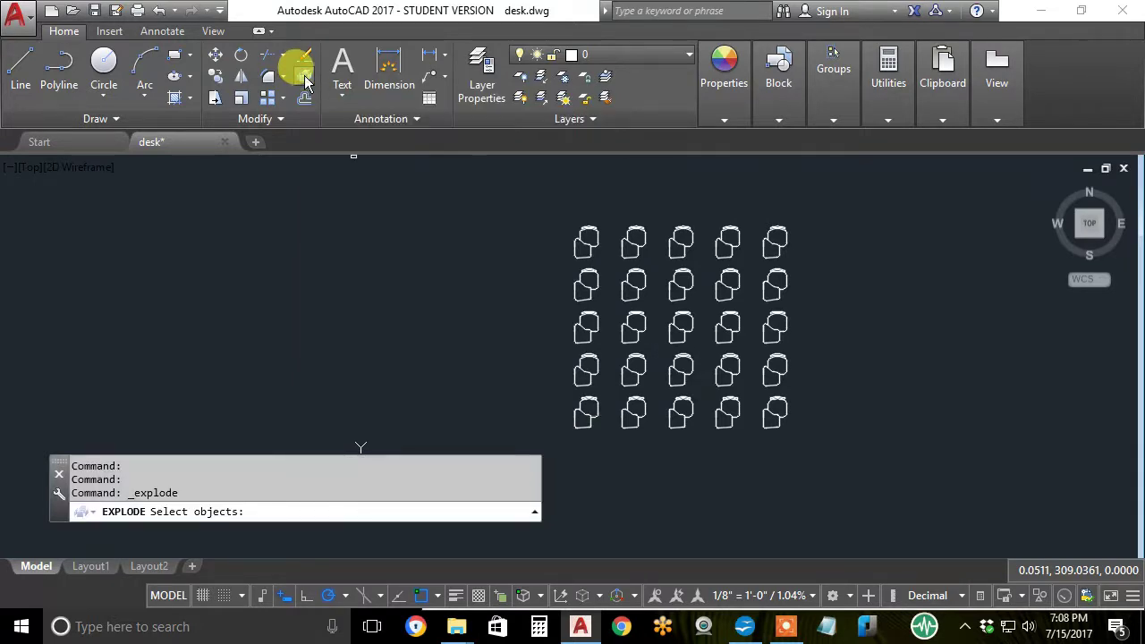
left_click(583, 240)
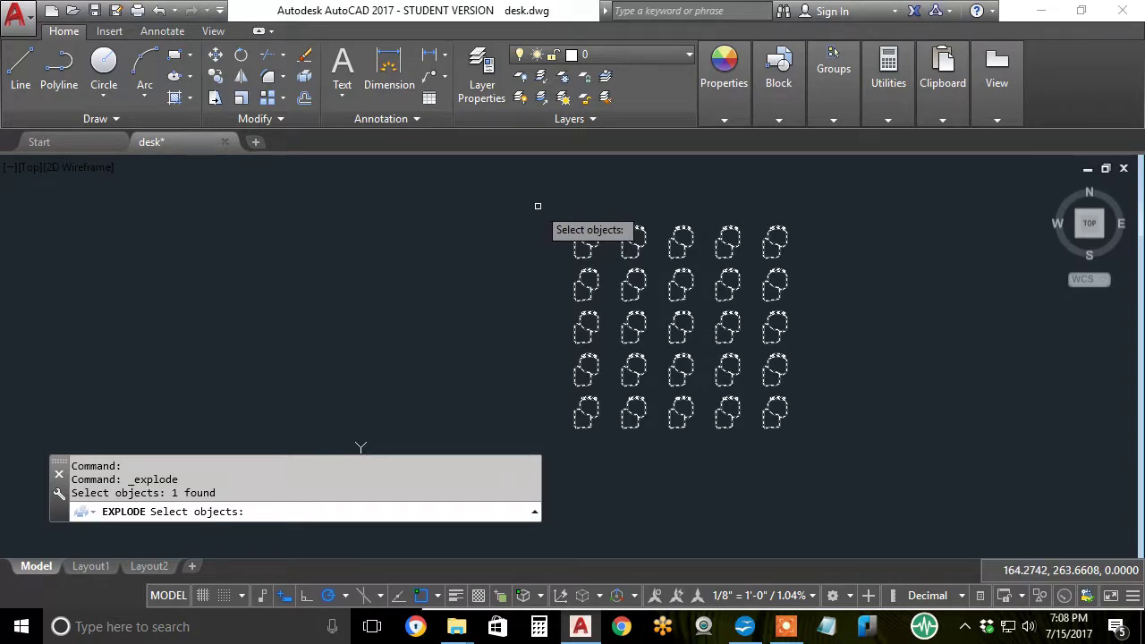
key("Return")
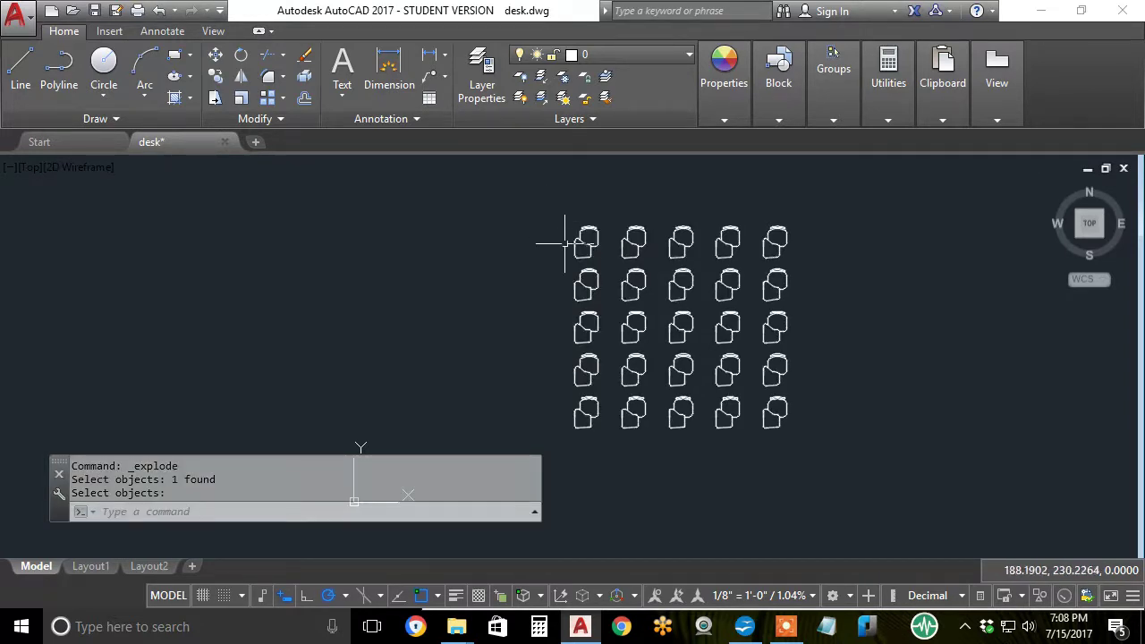
Step: Select individual lines of the desk in the second row, third column to check that they are separate, and clear the selection
left_click(682, 286)
left_click(677, 271)
left_click(665, 273)
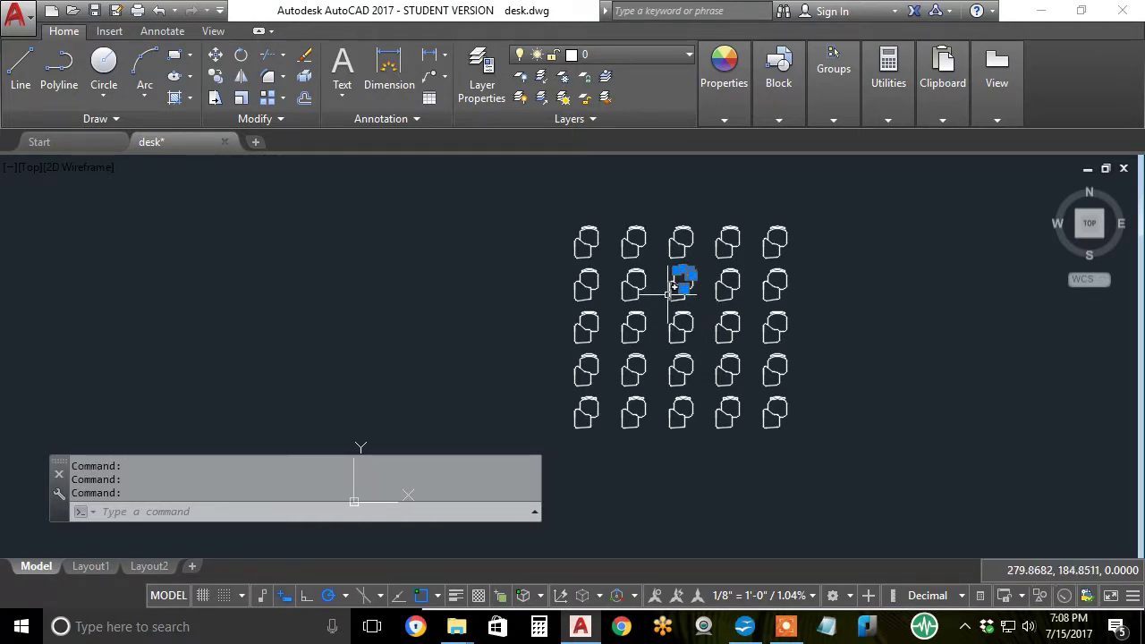
left_click(683, 290)
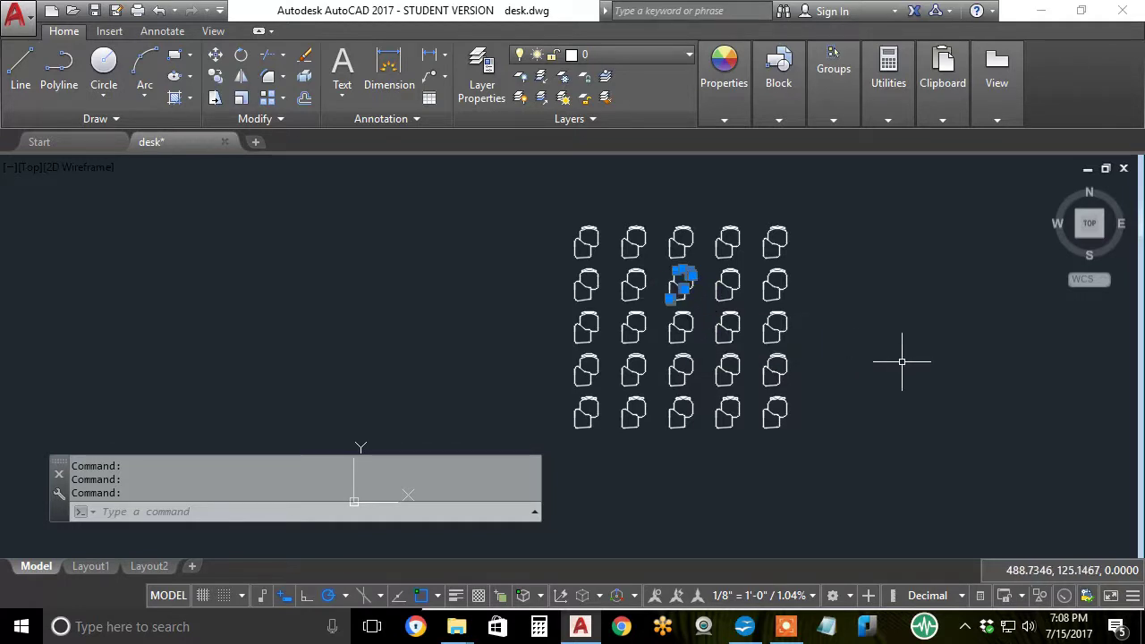
key("Escape")
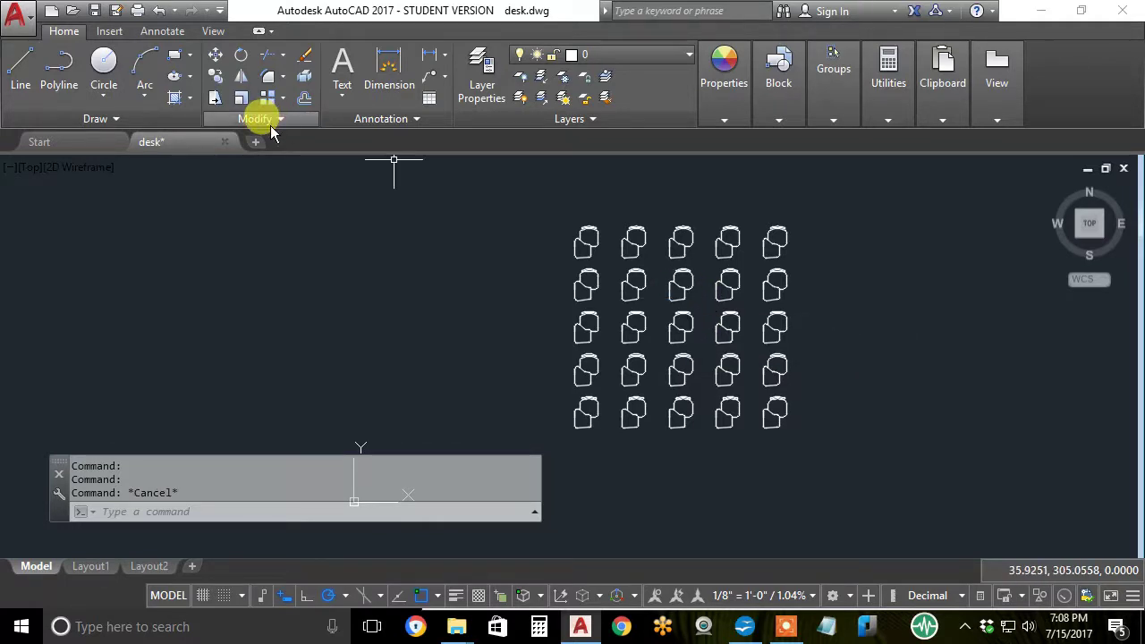
Step: Erase the desks in the second row from the top, third column, and in the third row, fourth column
left_click(304, 54)
scroll(675, 309, "up", 4)
left_click(626, 200)
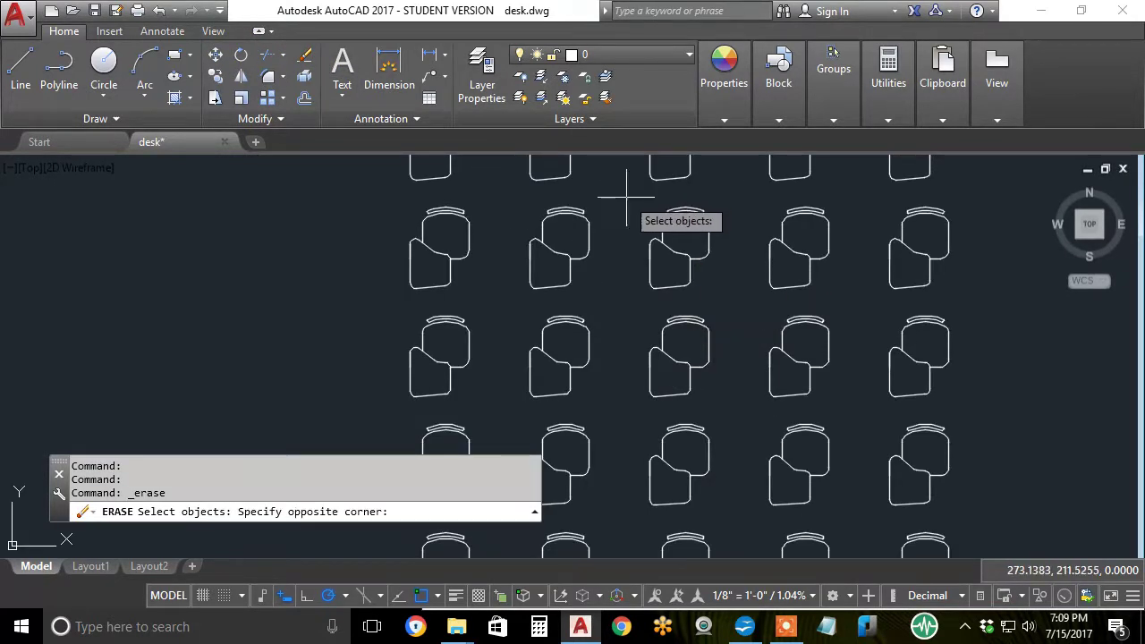
left_click(715, 295)
left_click(738, 305)
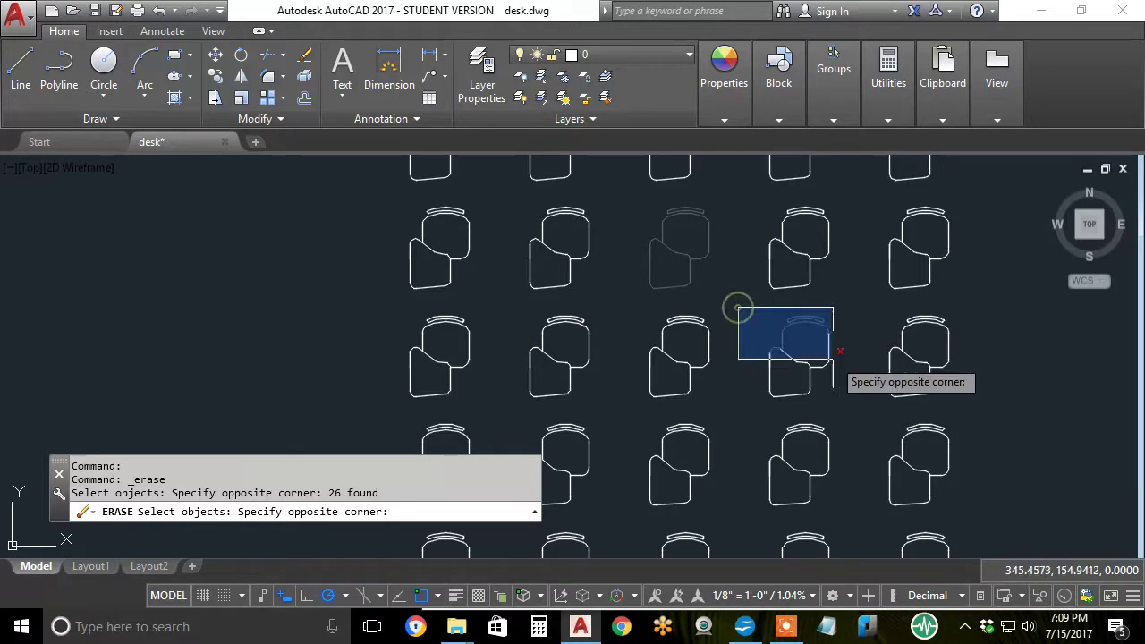
left_click(848, 400)
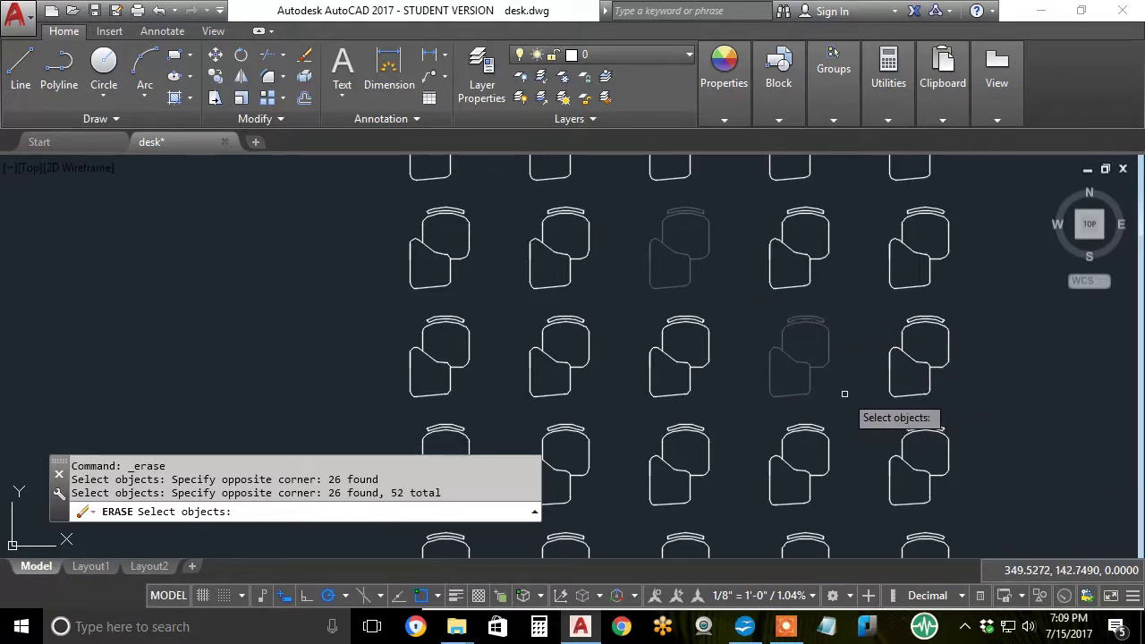
key("Return")
scroll(843, 388, "down", 5)
middle_click_drag(843, 393, 656, 322)
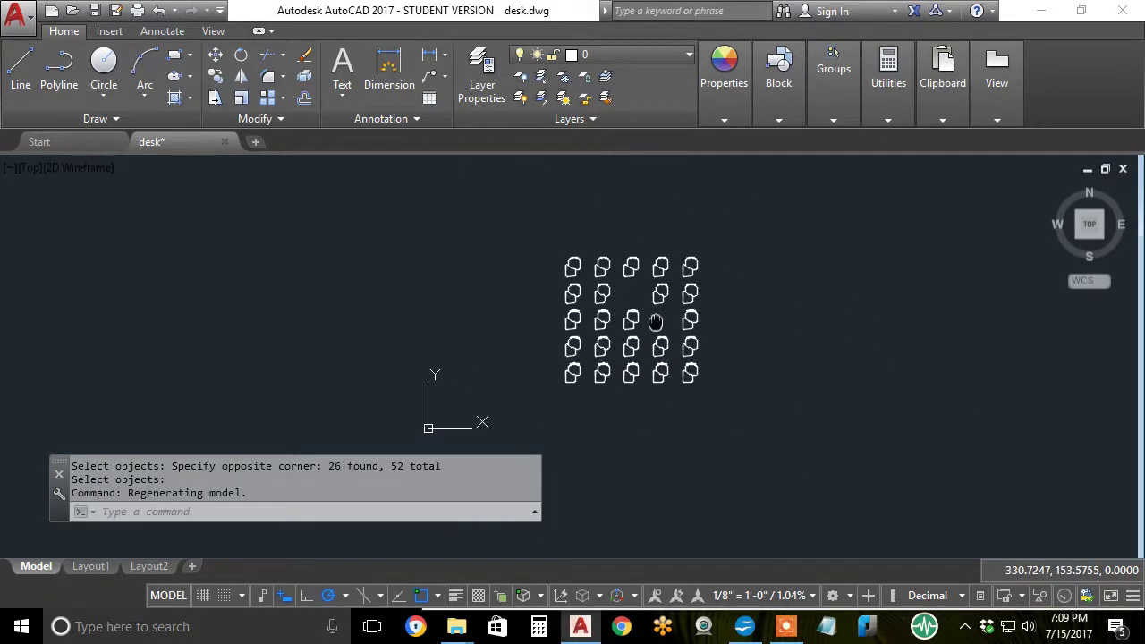